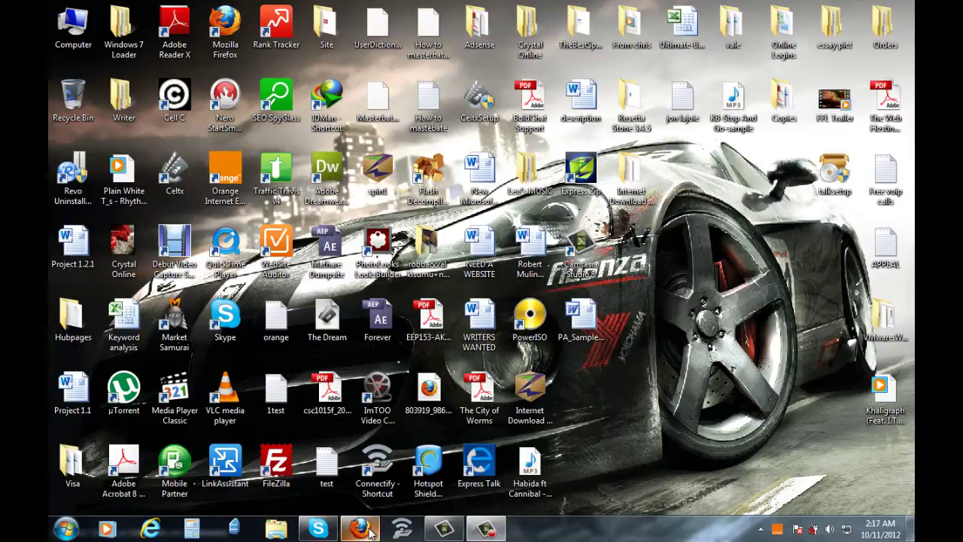
# Step: Launch Firefox and search Google for 'hotspot shield'
pyautogui.click(361, 529)
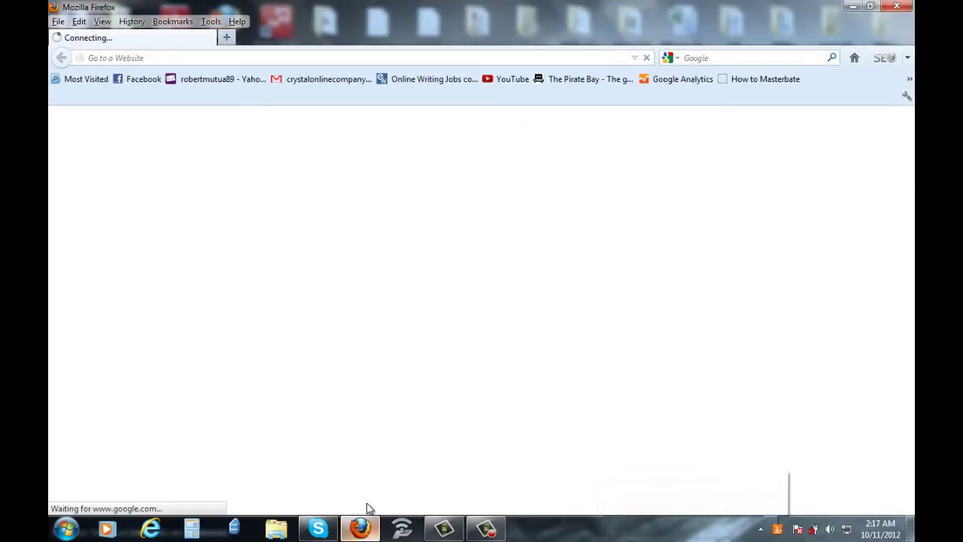
pyautogui.click(743, 54)
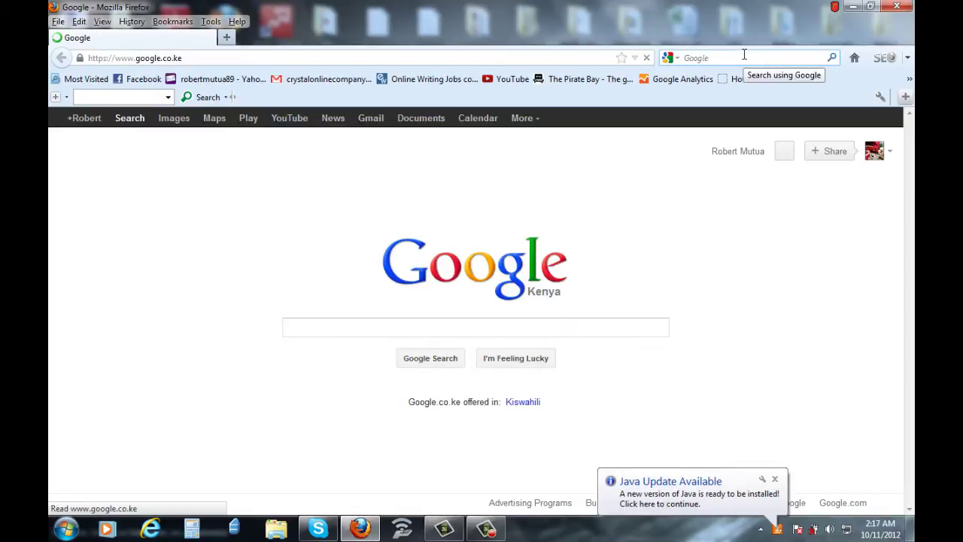
pyautogui.write('hotspo')
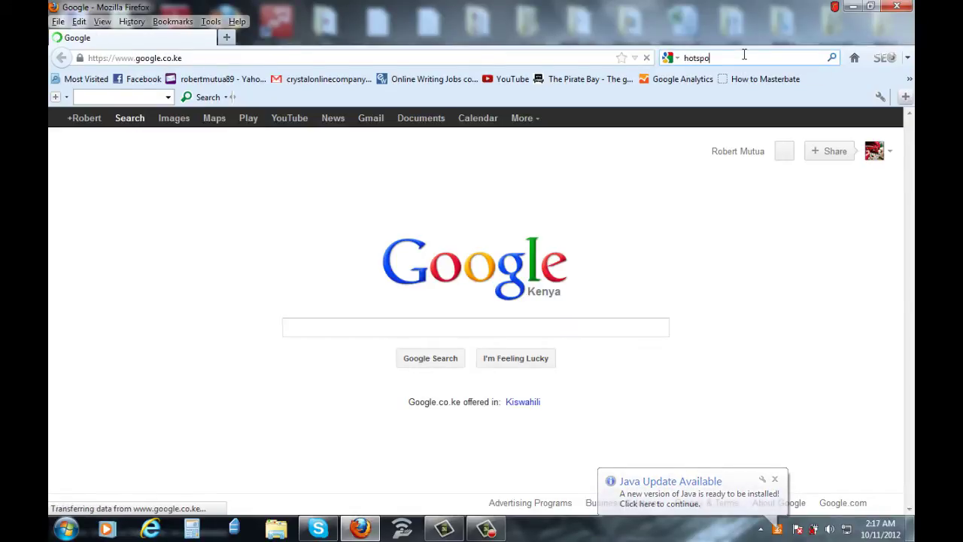
pyautogui.write('t sh')
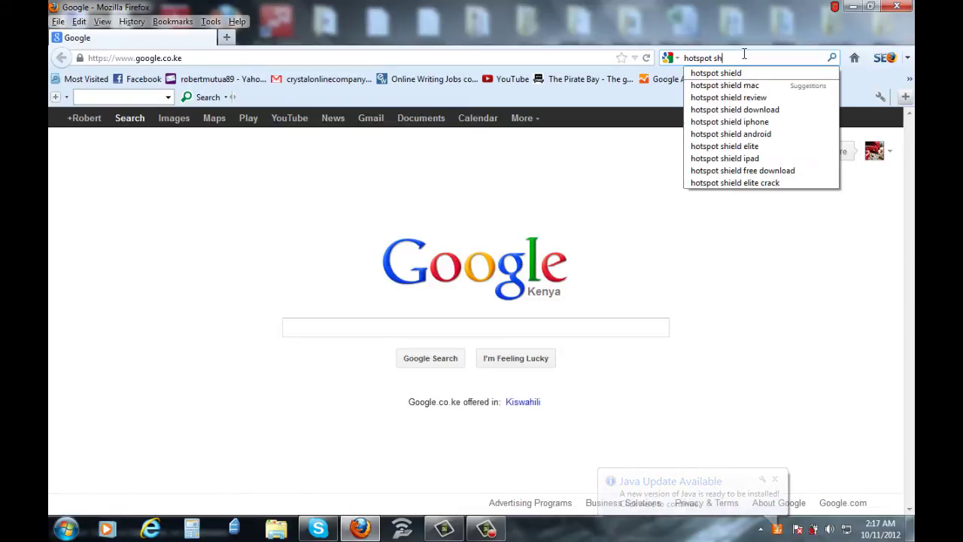
pyautogui.write('ield')
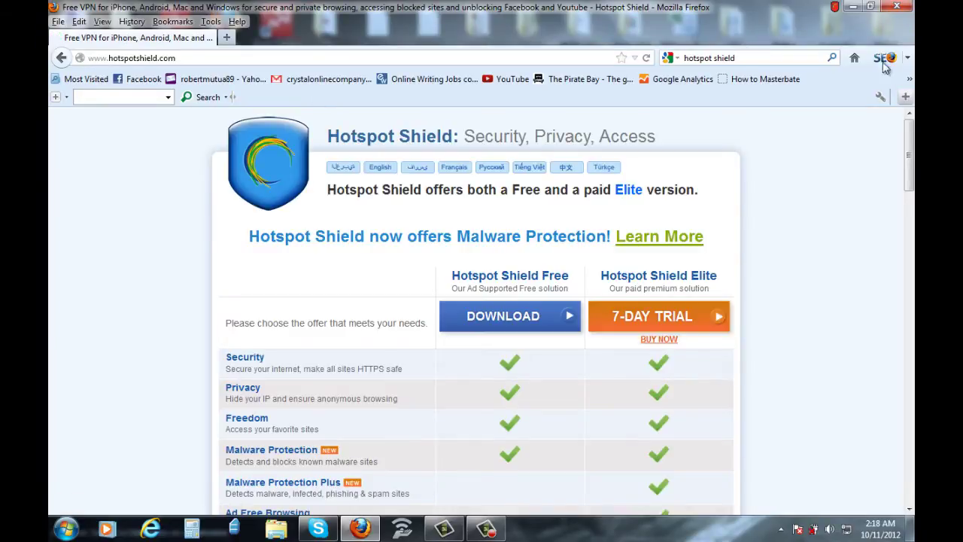
# Step: In a new tab, replace the old query and search Google for 'checkmyip'
pyautogui.click(226, 38)
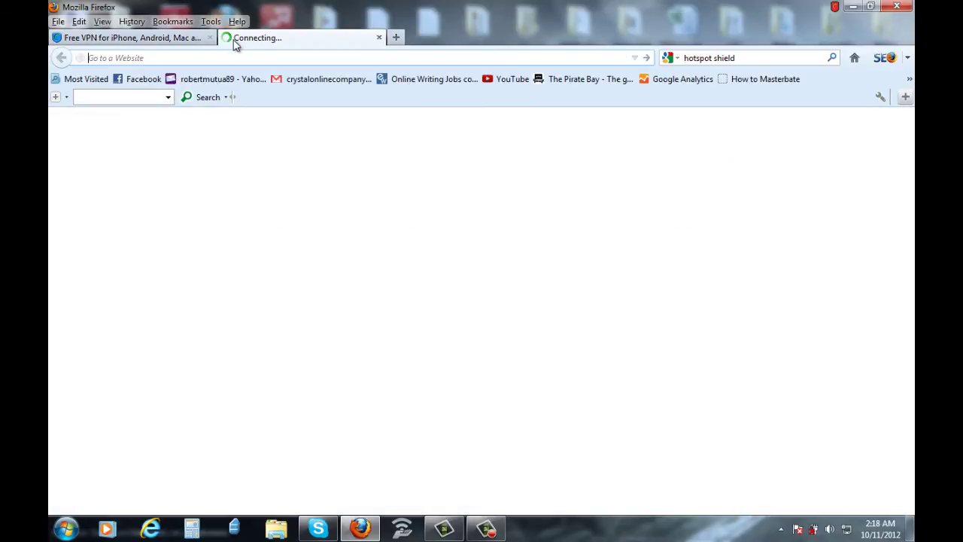
pyautogui.click(687, 60)
pyautogui.press('BackSpace')
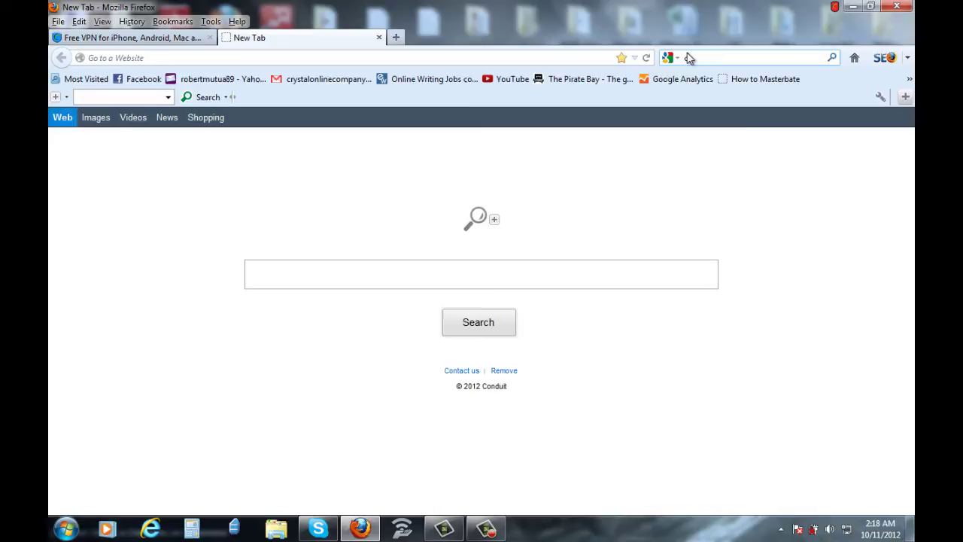
pyautogui.press('Escape')
pyautogui.write('checki')
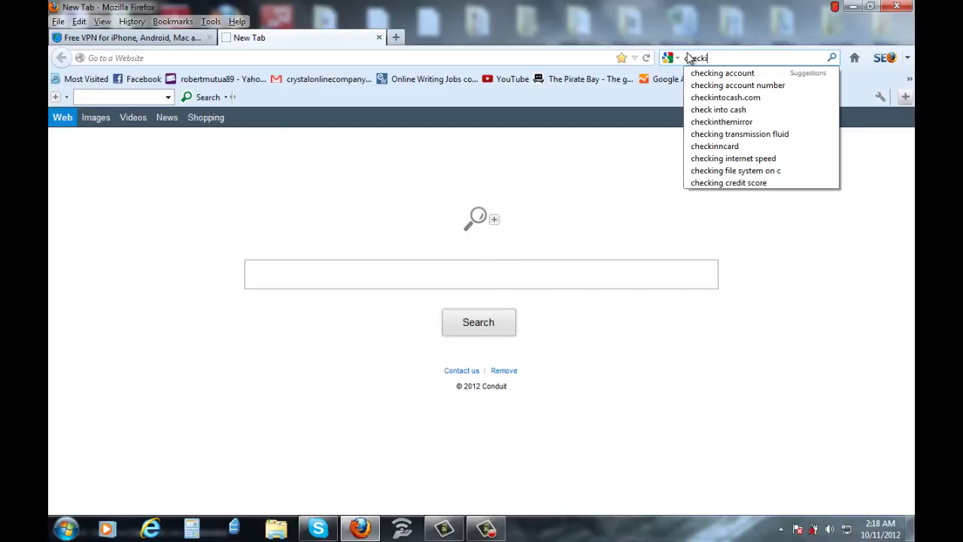
pyautogui.write('n')
pyautogui.press('BackSpace')
pyautogui.press('BackSpace')
pyautogui.write('myip')
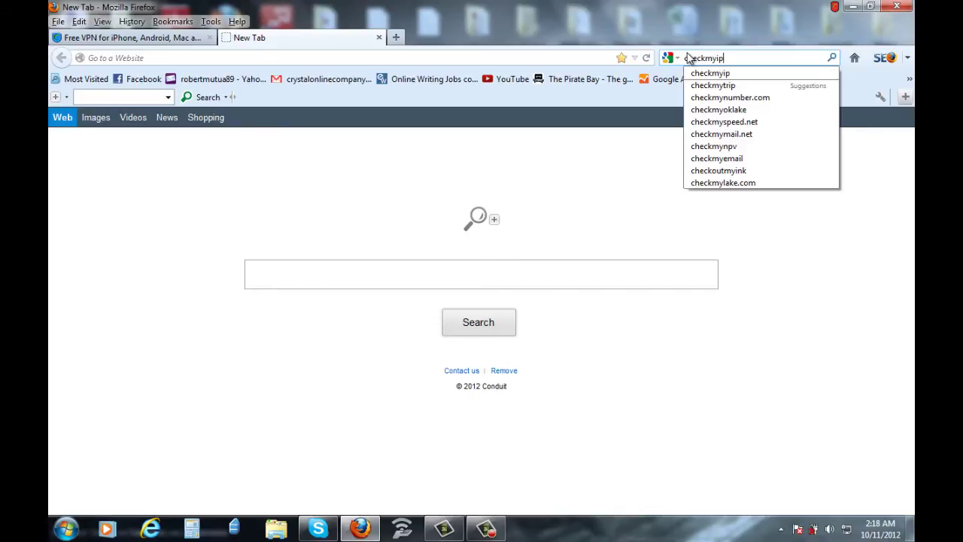
pyautogui.press('Return')
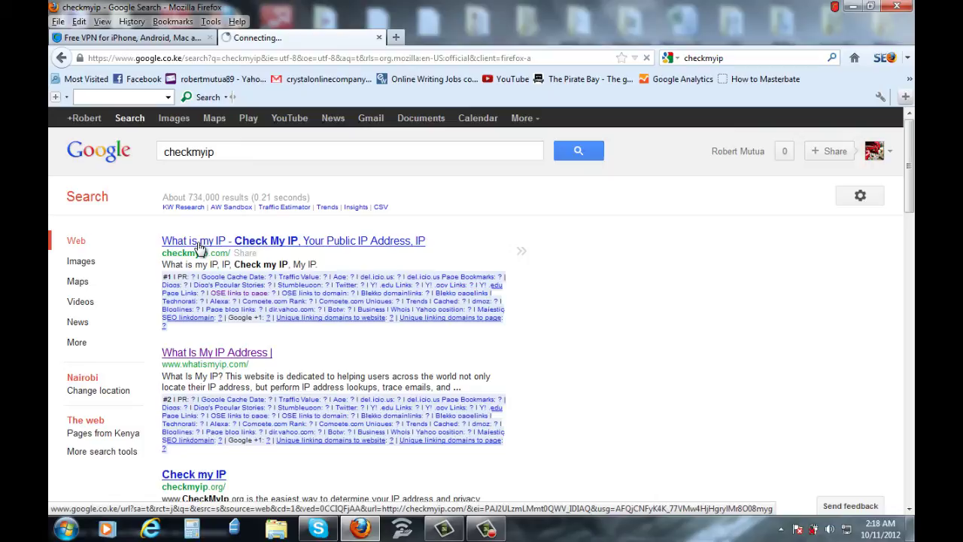
pyautogui.click(199, 247)
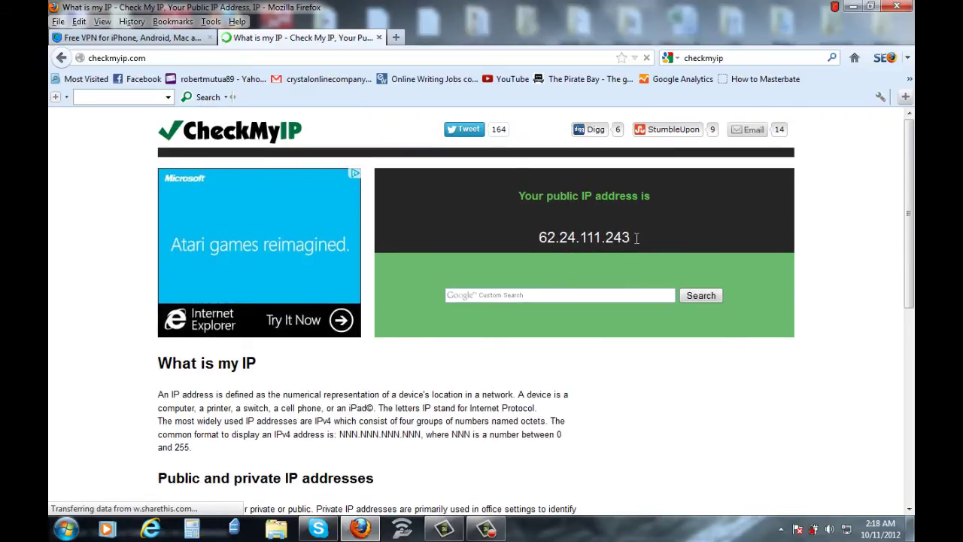
pyautogui.moveTo(606, 237); pyautogui.dragTo(614, 238)
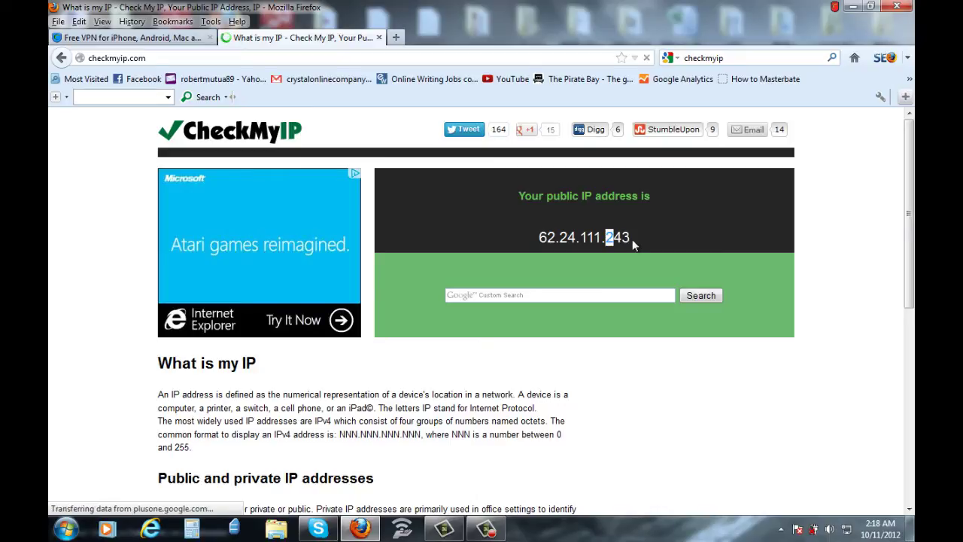
pyautogui.click(666, 237)
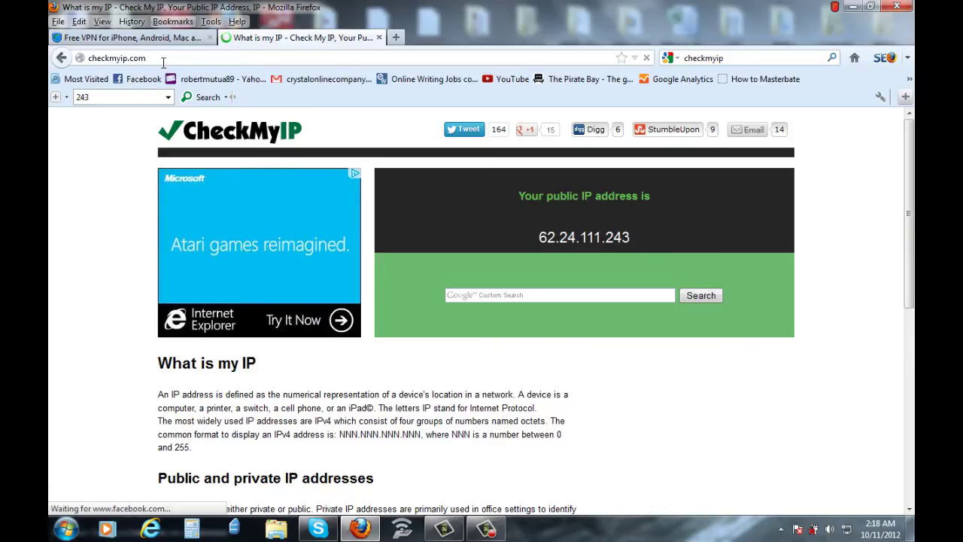
# Step: Start the Hotspot Shield Free download from the CNET page, then close that tab
pyautogui.click(162, 37)
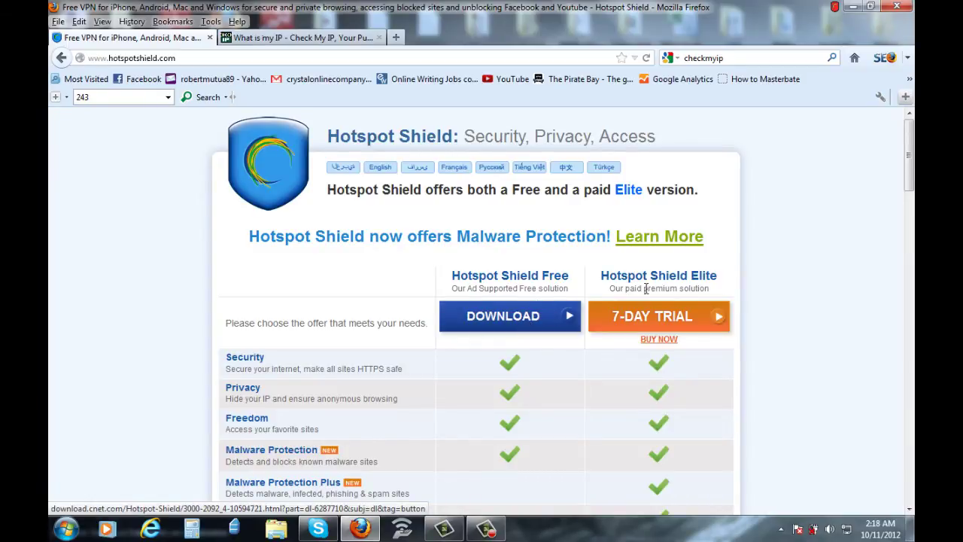
pyautogui.click(513, 322)
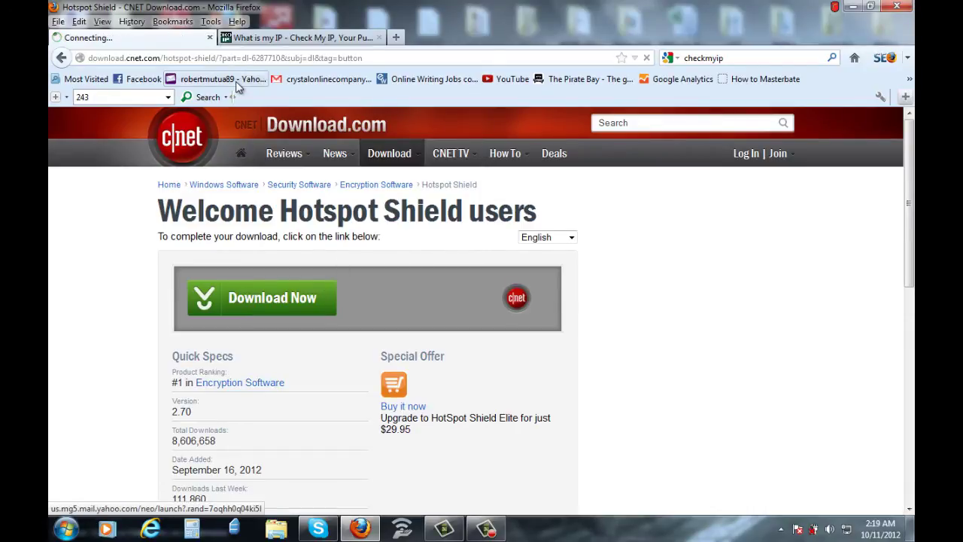
pyautogui.click(210, 37)
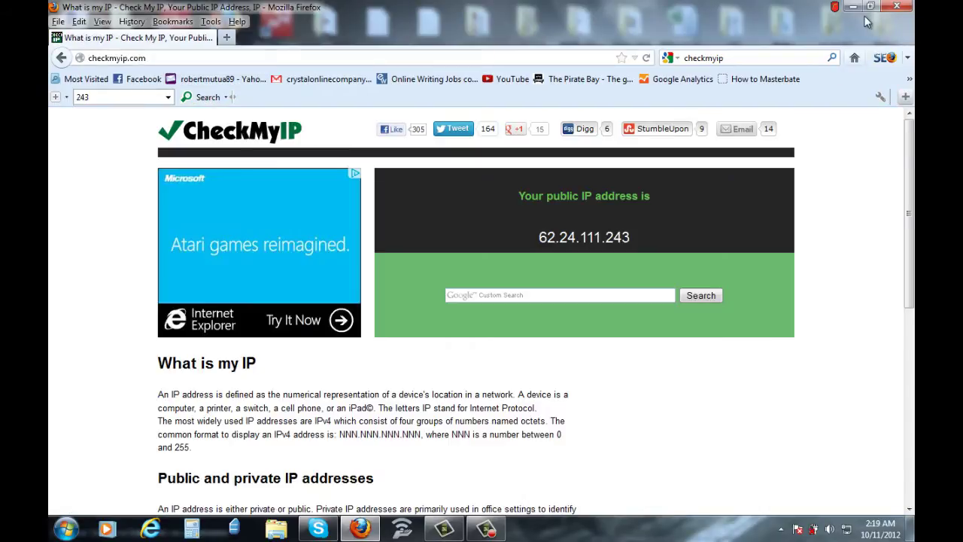
# Step: Launch Hotspot Shield from its desktop shortcut and connect the VPN until it reads PROTECTED
pyautogui.click(852, 7)
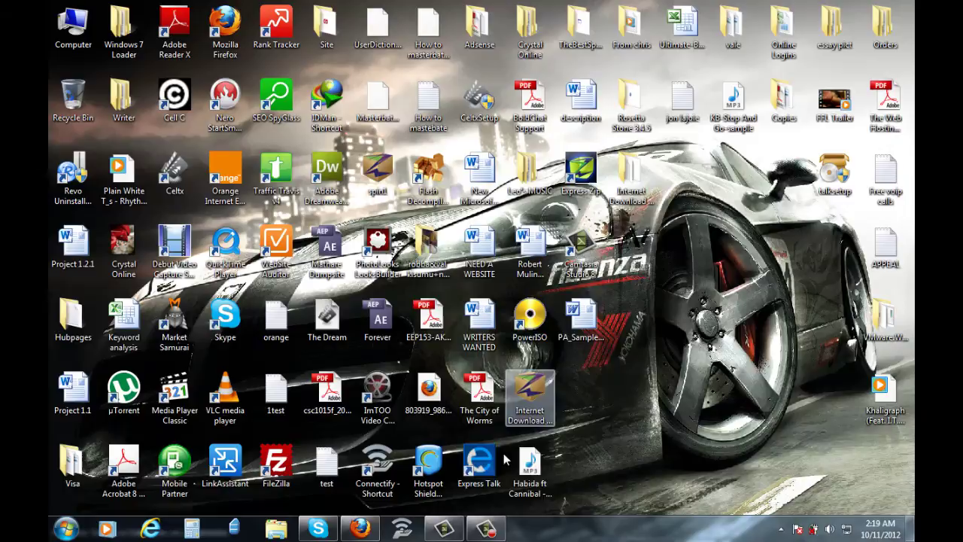
pyautogui.click(428, 464)
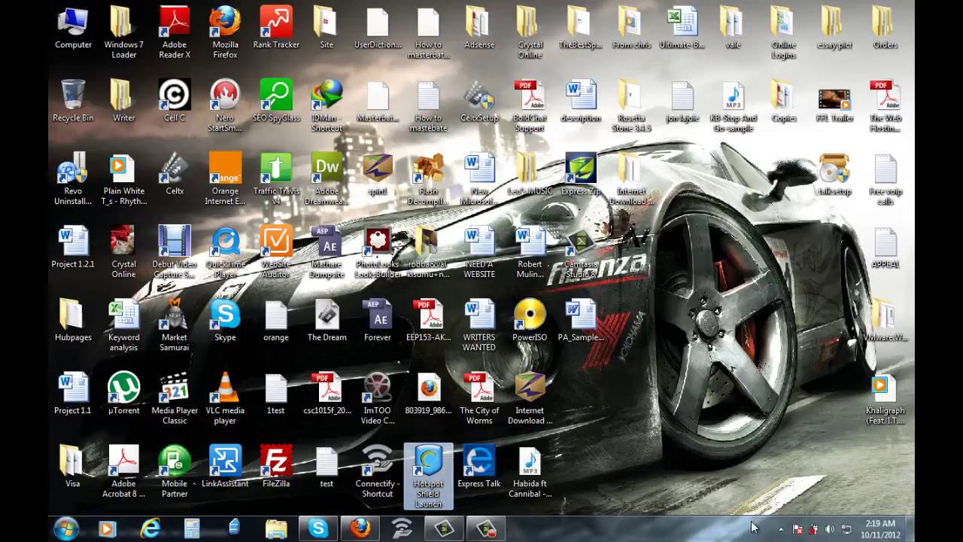
pyautogui.click(781, 530)
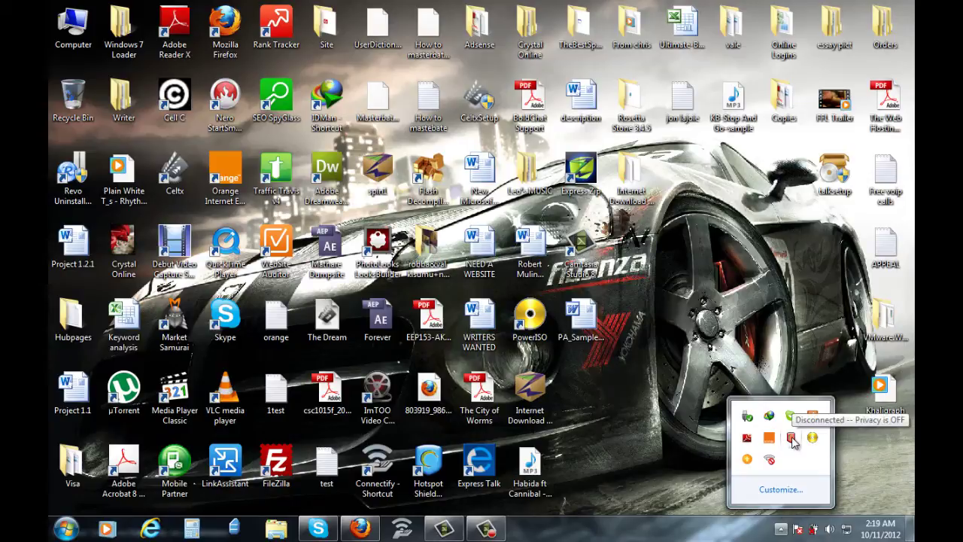
pyautogui.doubleClick(430, 470)
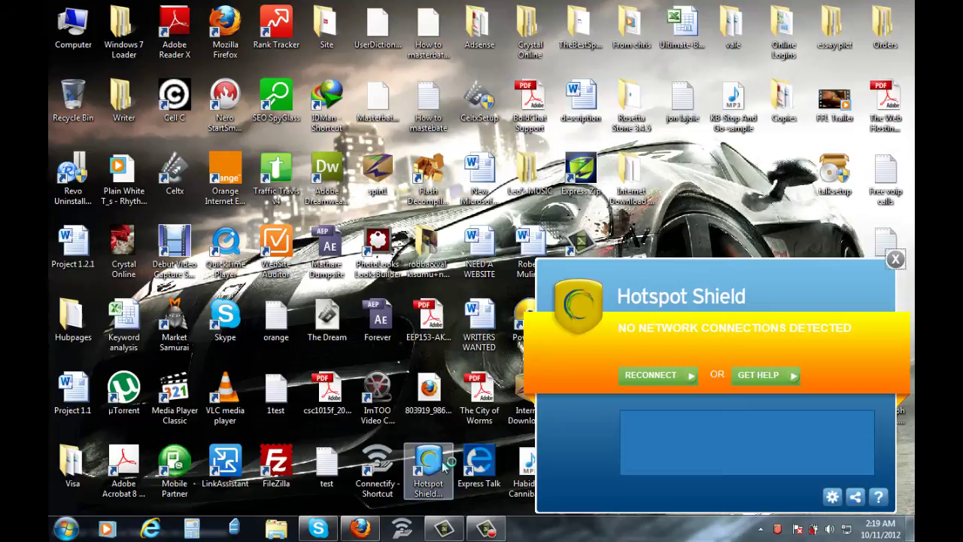
pyautogui.click(666, 375)
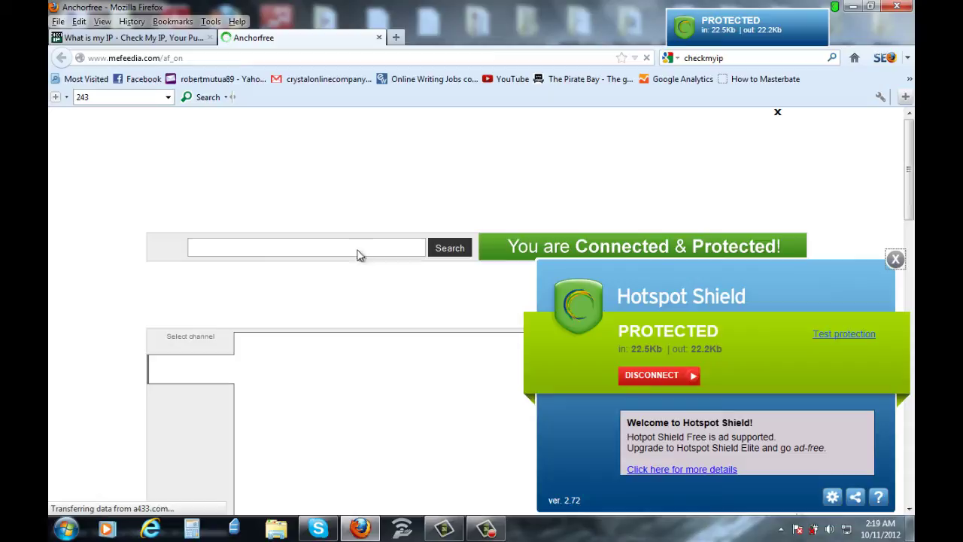
# Step: Close the Anchorfree and Hotspot Shield windows and reload CheckMyIP to show 50.117.72.240
pyautogui.click(379, 38)
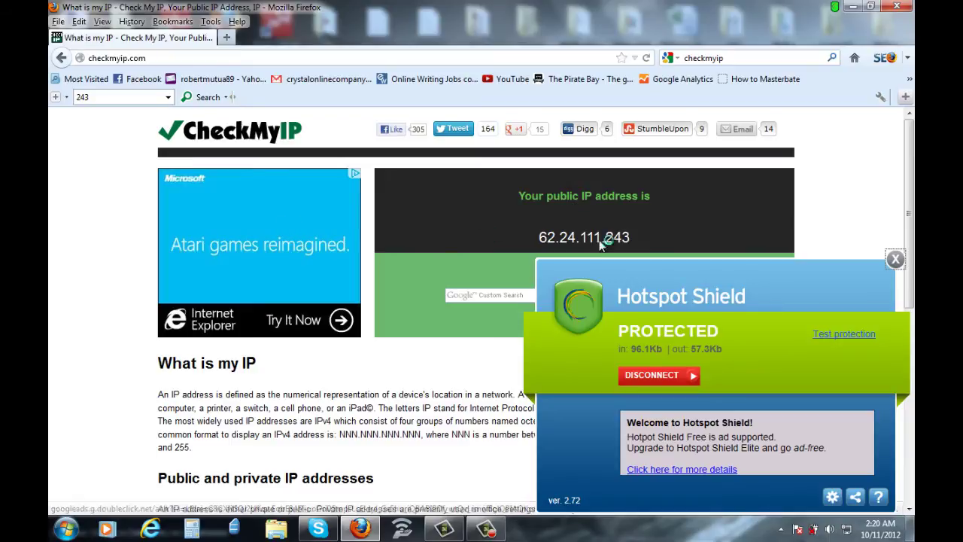
pyautogui.click(894, 261)
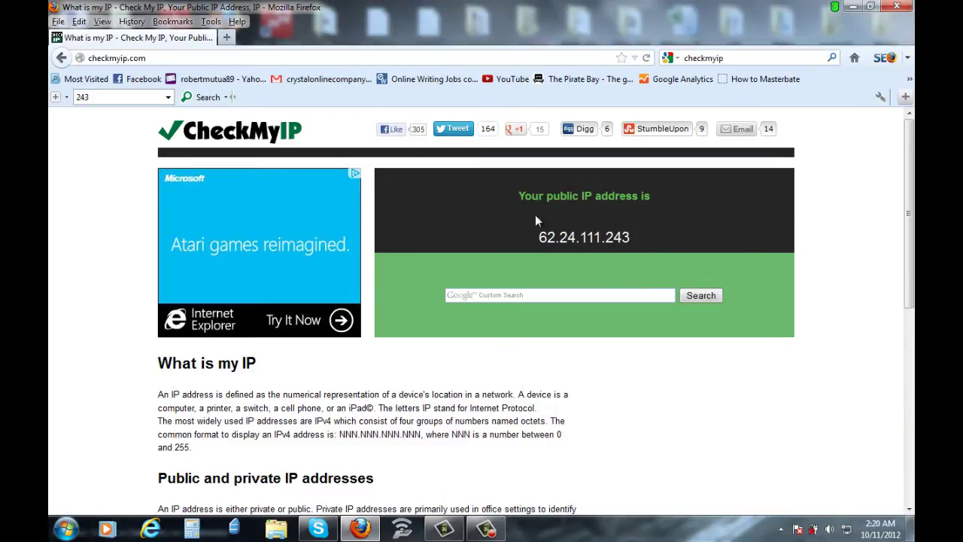
pyautogui.click(646, 58)
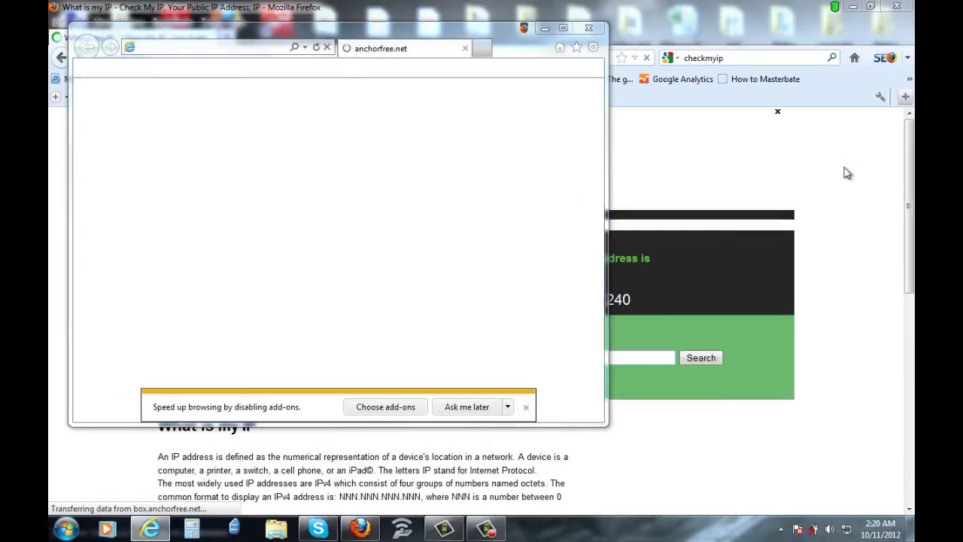
pyautogui.click(589, 29)
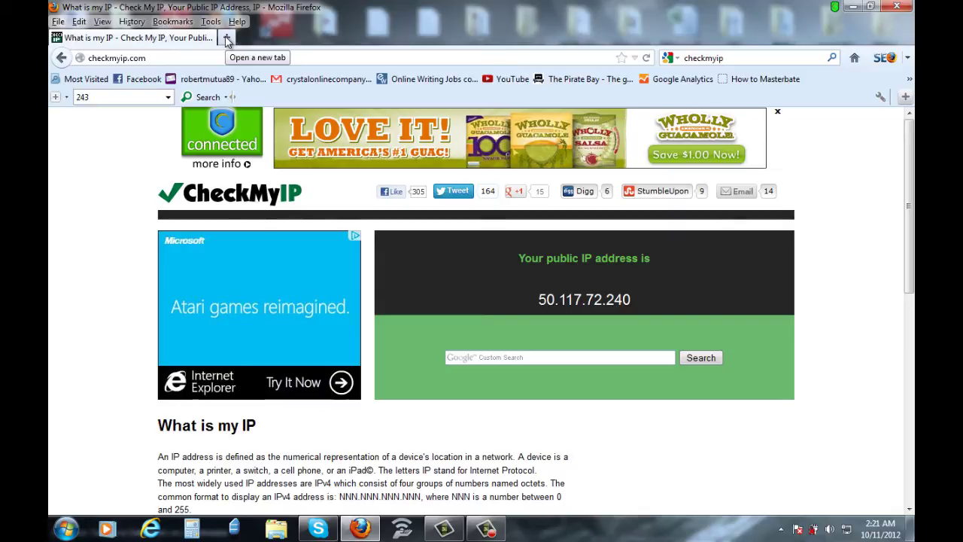
# Step: Disconnect Hotspot Shield via its tray icon so it reads UNPROTECTED, then close its window
pyautogui.click(780, 530)
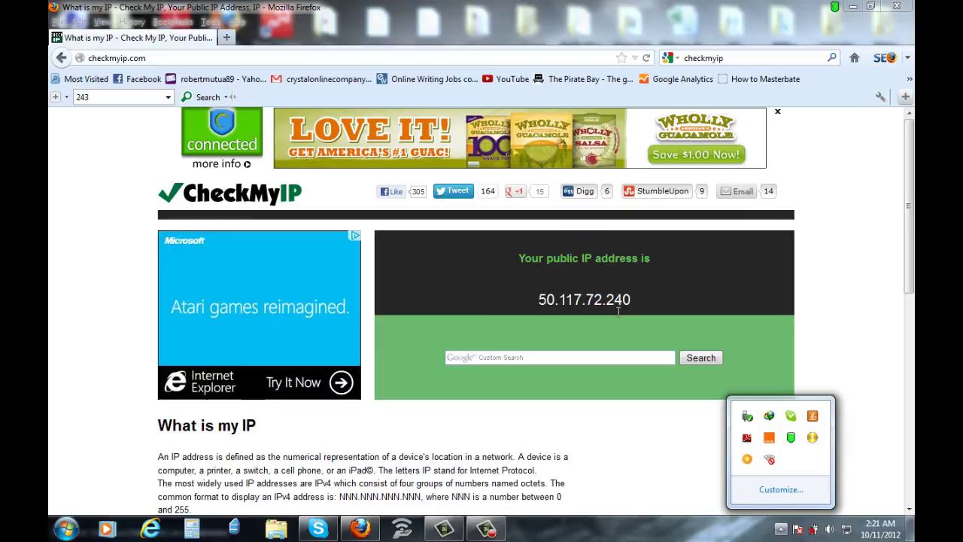
pyautogui.click(780, 530)
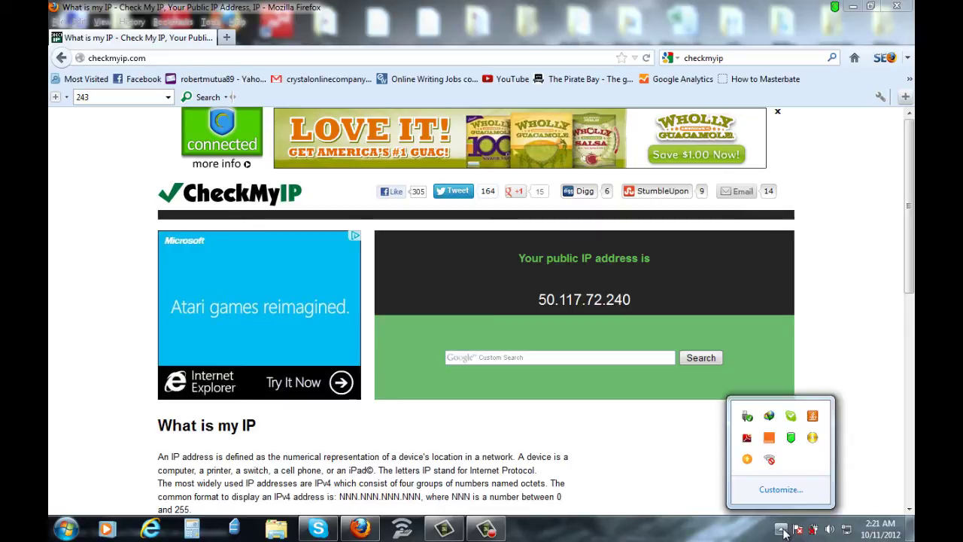
pyautogui.click(793, 439)
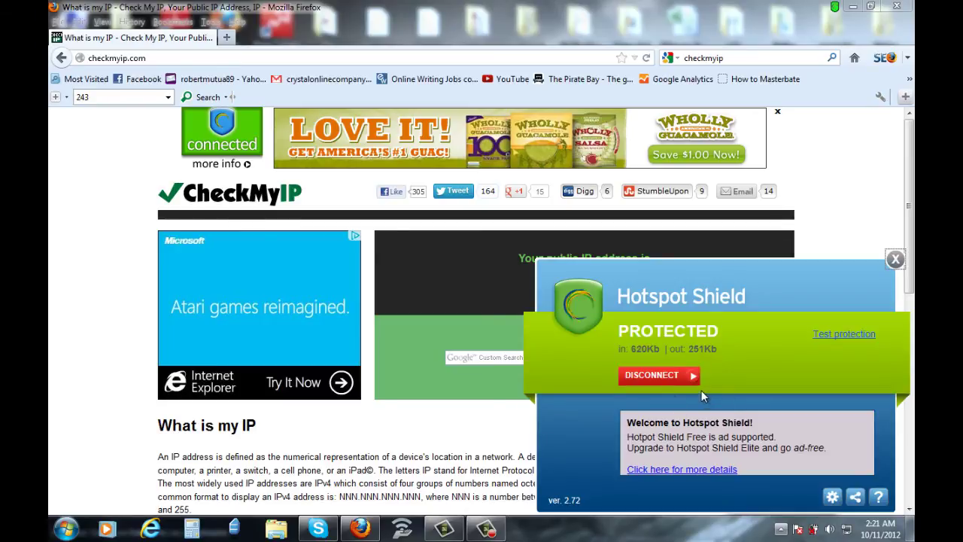
pyautogui.click(652, 380)
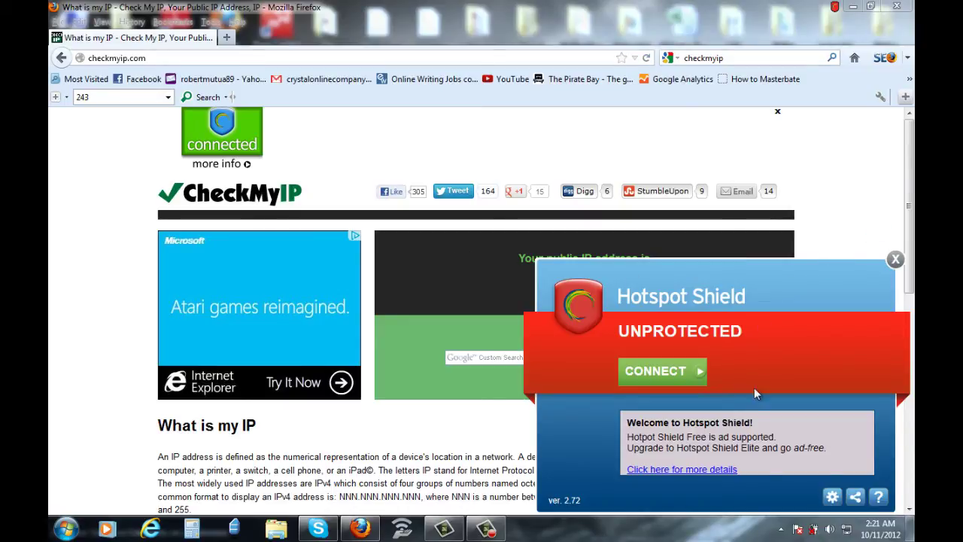
pyautogui.click(895, 260)
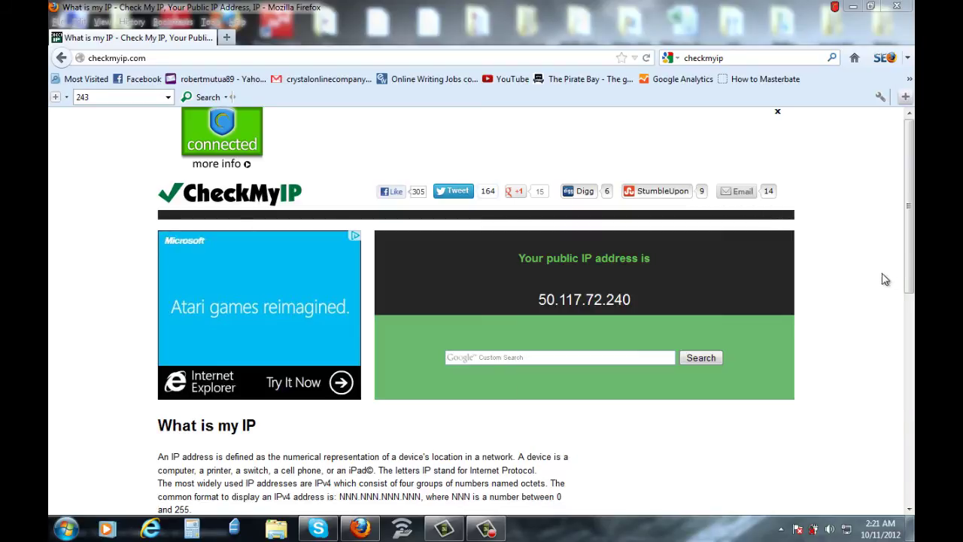
# Step: Reload CheckMyIP and keep the current colour scheme without showing the prompt again
pyautogui.click(645, 57)
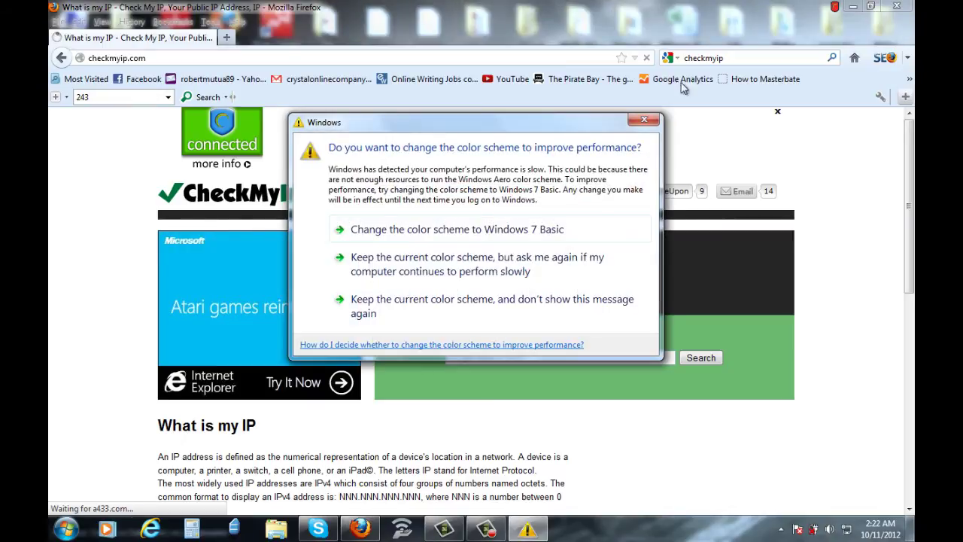
pyautogui.click(441, 310)
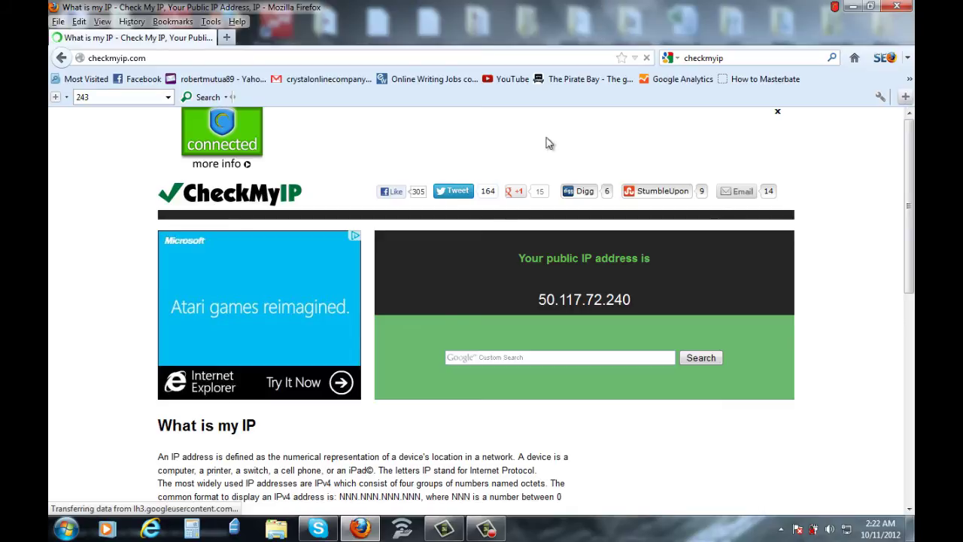
# Step: Check the Internet Everywhere 3G+ modem window from the tray, then return to Firefox
pyautogui.click(780, 529)
pyautogui.click(771, 445)
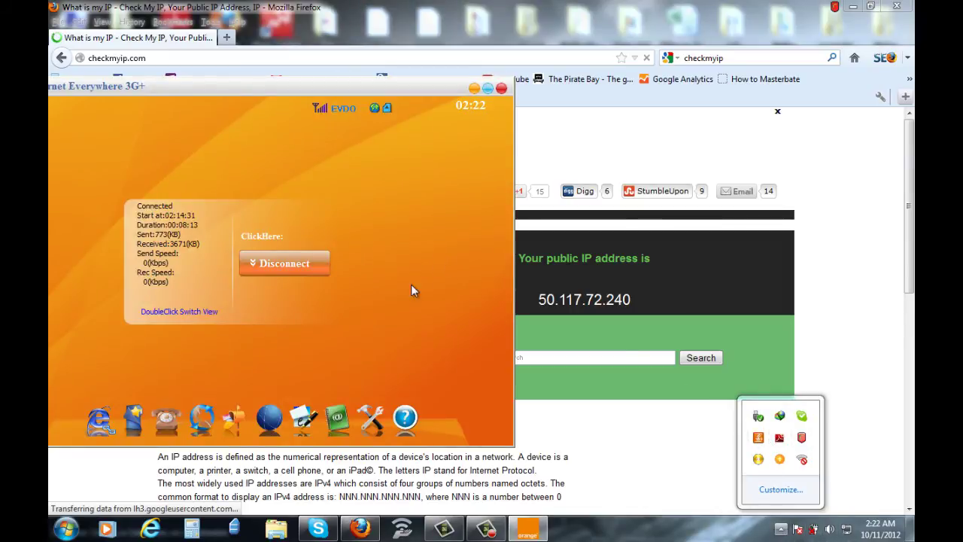
pyautogui.click(562, 132)
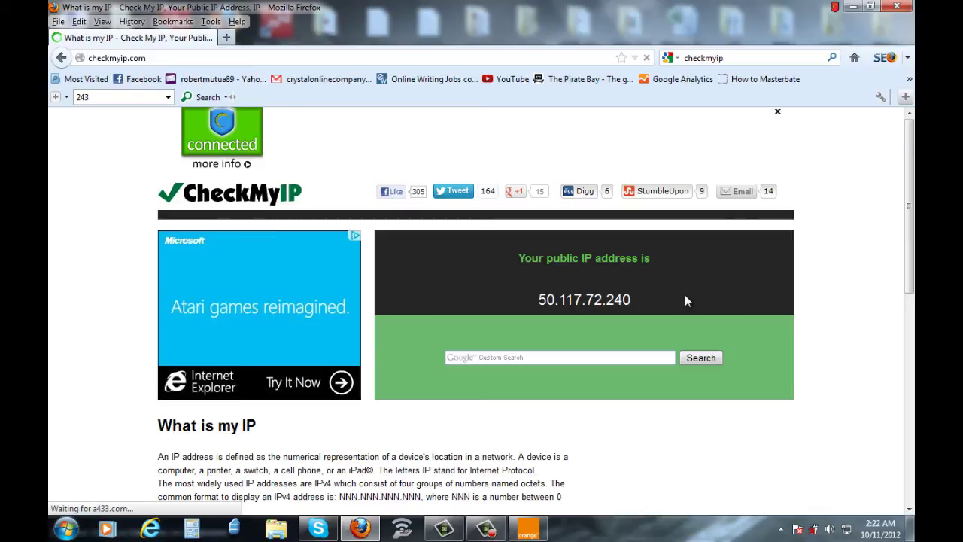
# Step: Check that the Hotspot Shield status reads UNPROTECTED, then close its window
pyautogui.click(781, 529)
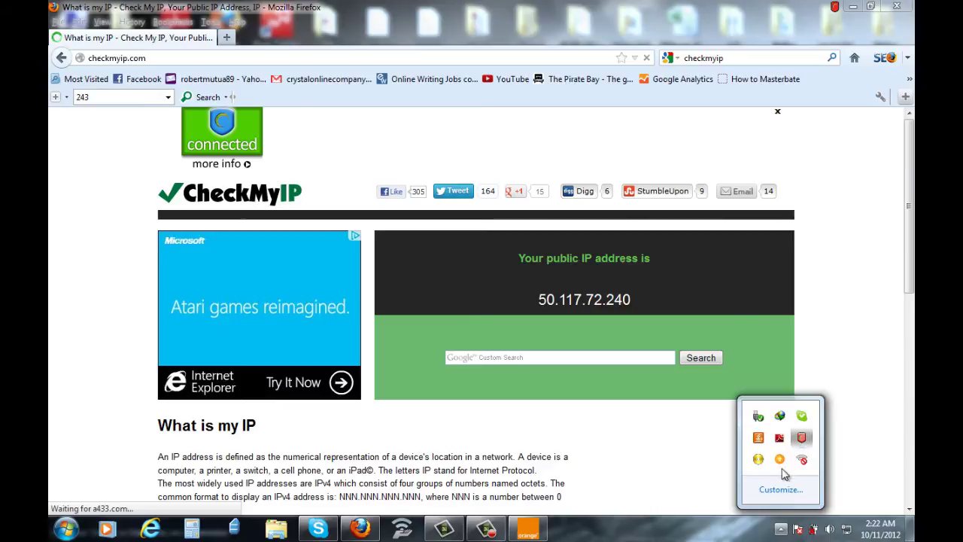
pyautogui.click(802, 439)
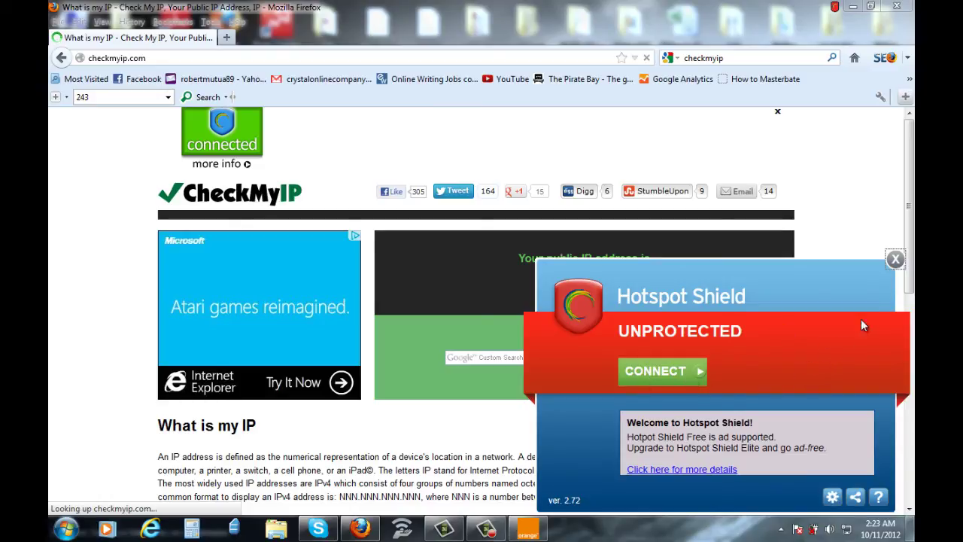
pyautogui.click(895, 260)
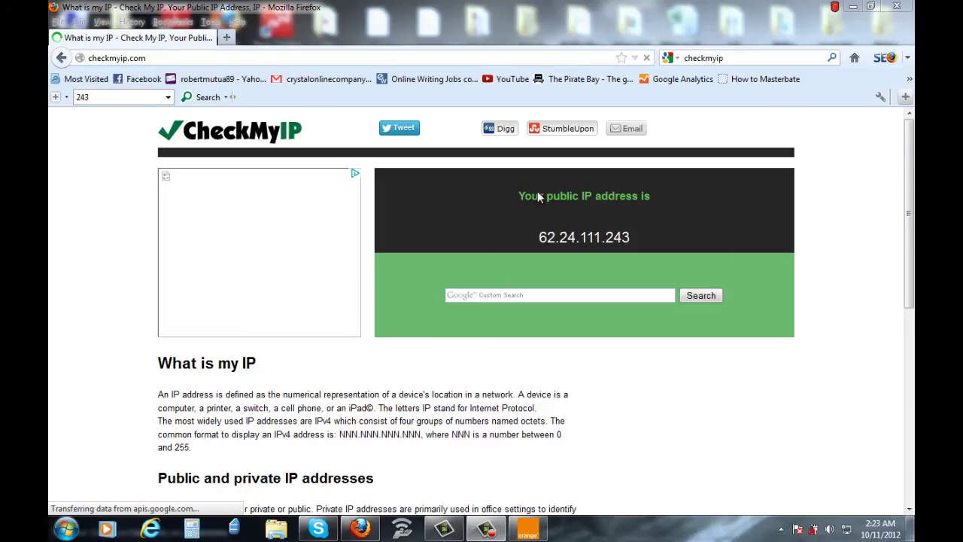
# Step: Select the IP's last octet 243, then reopen the UNPROTECTED Hotspot Shield window over Firefox
pyautogui.doubleClick(620, 236)
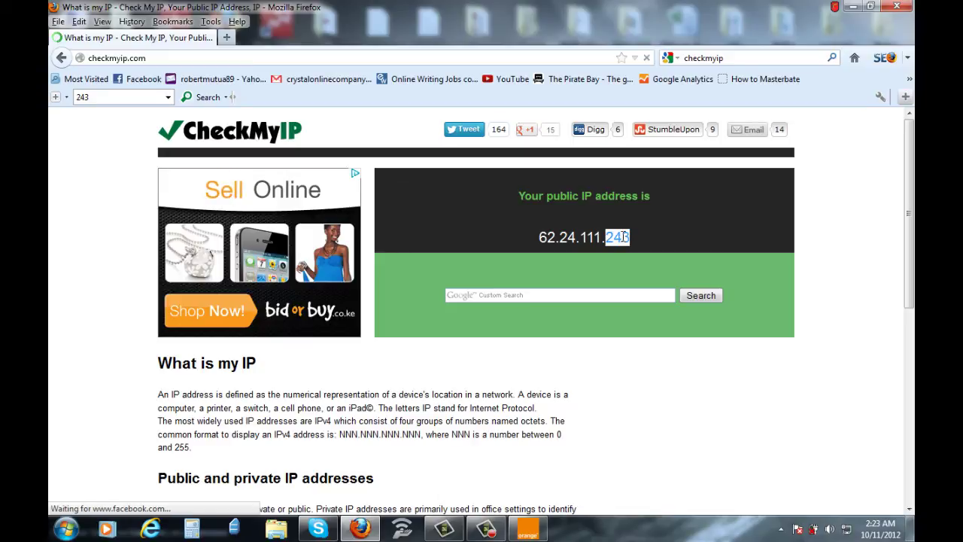
pyautogui.click(623, 236)
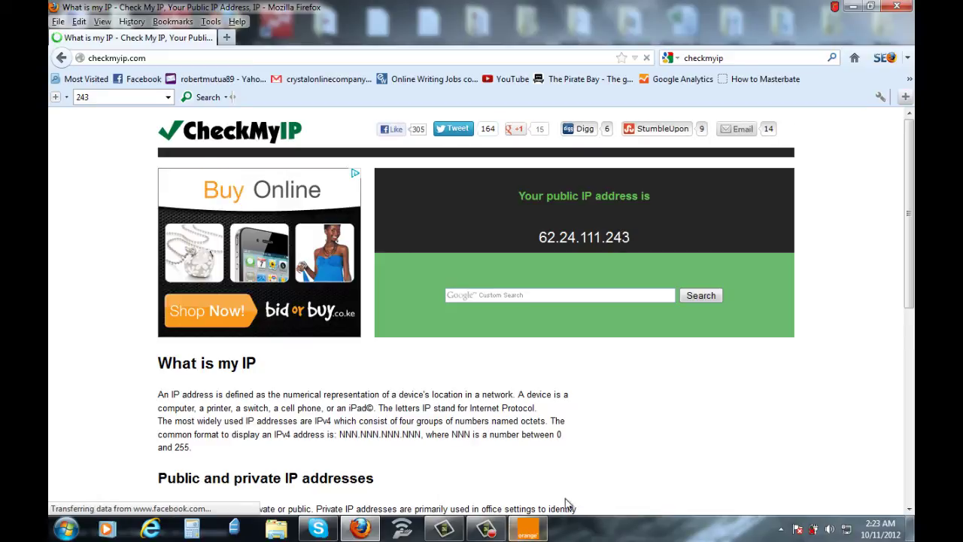
pyautogui.click(780, 529)
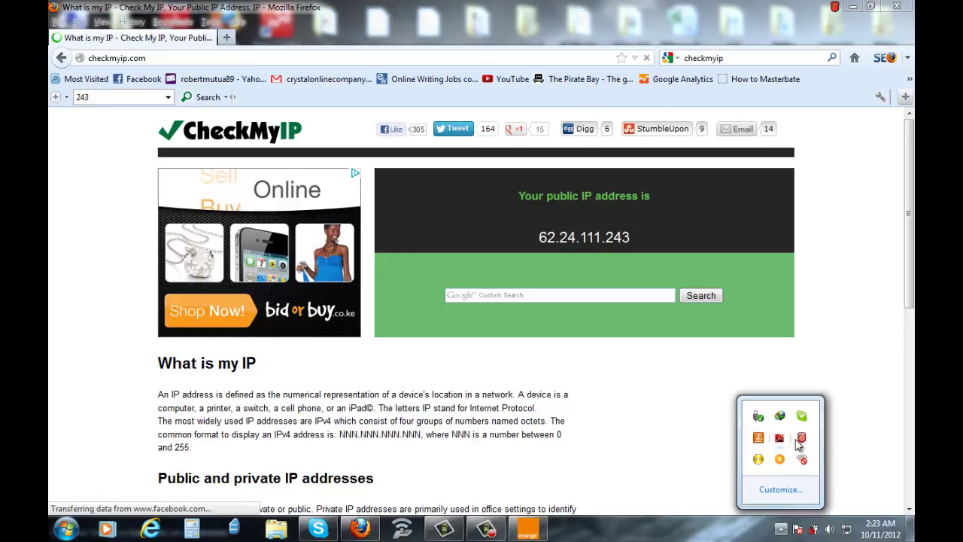
pyautogui.click(801, 438)
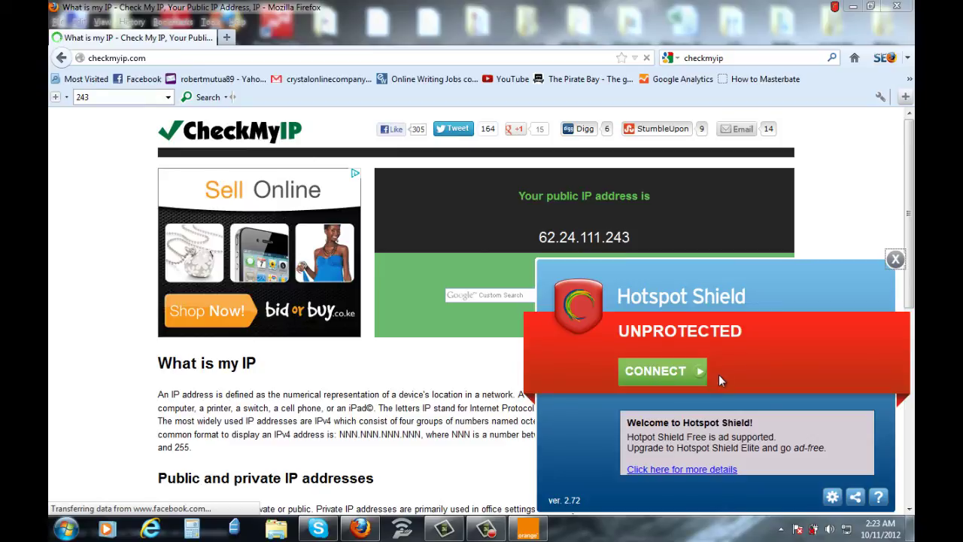
pyautogui.click(625, 238)
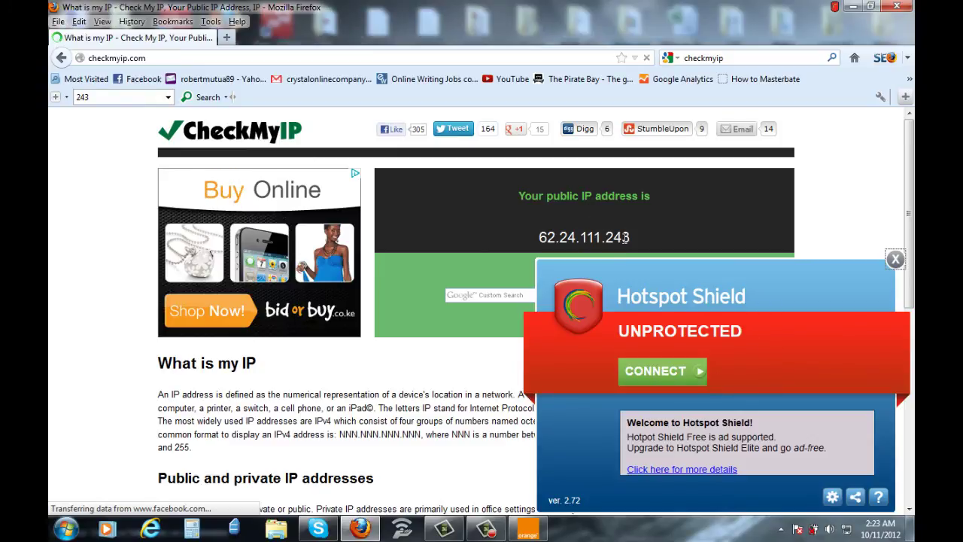